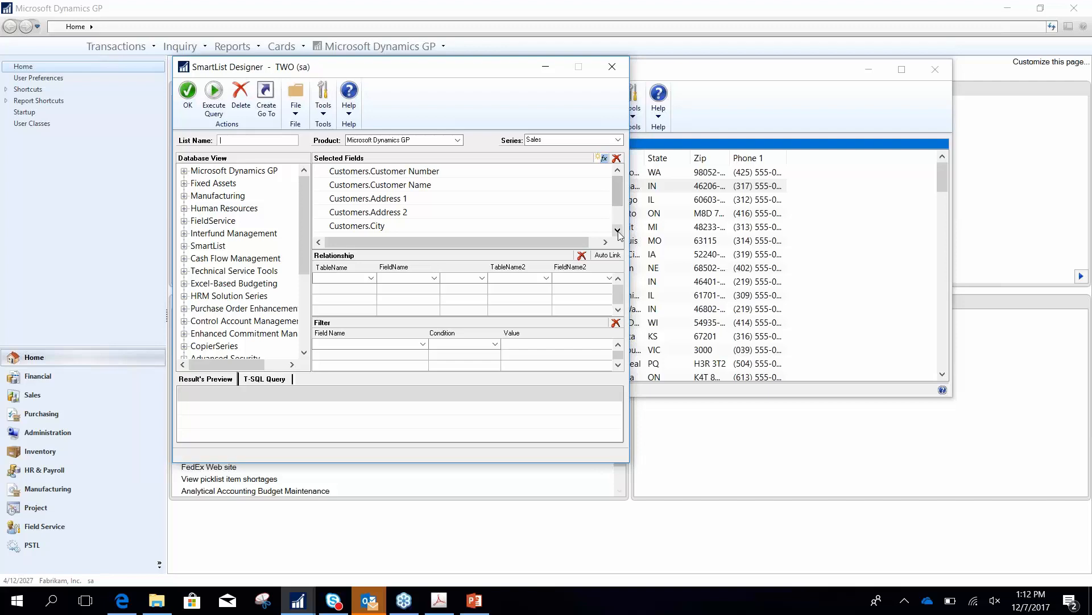
Review the Customers fields selected in SmartList Designer and the Go To's defined for the list
left_click(402, 172)
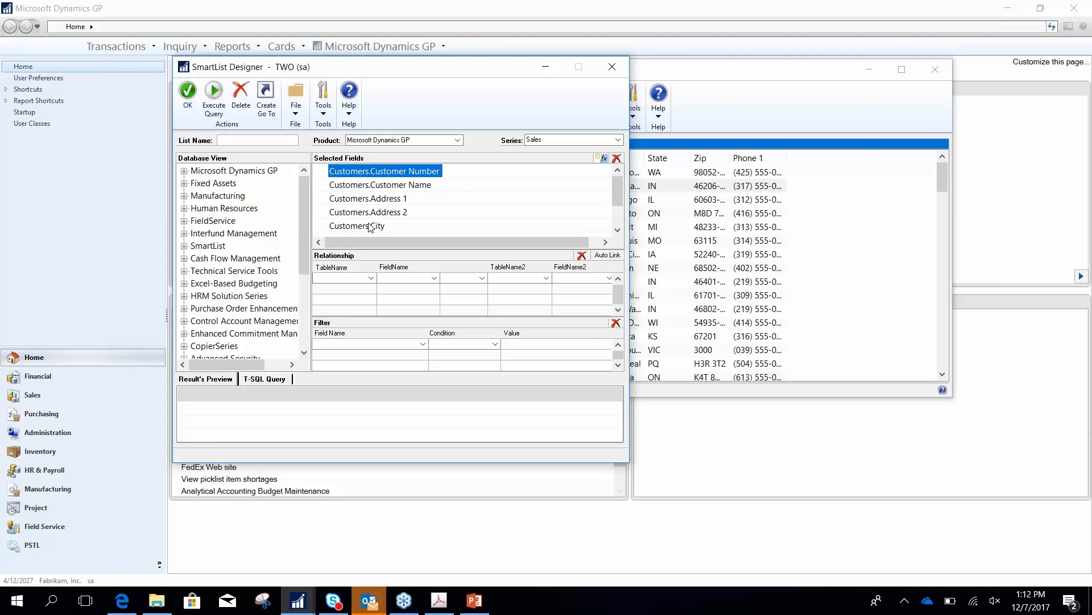
left_click(625, 230)
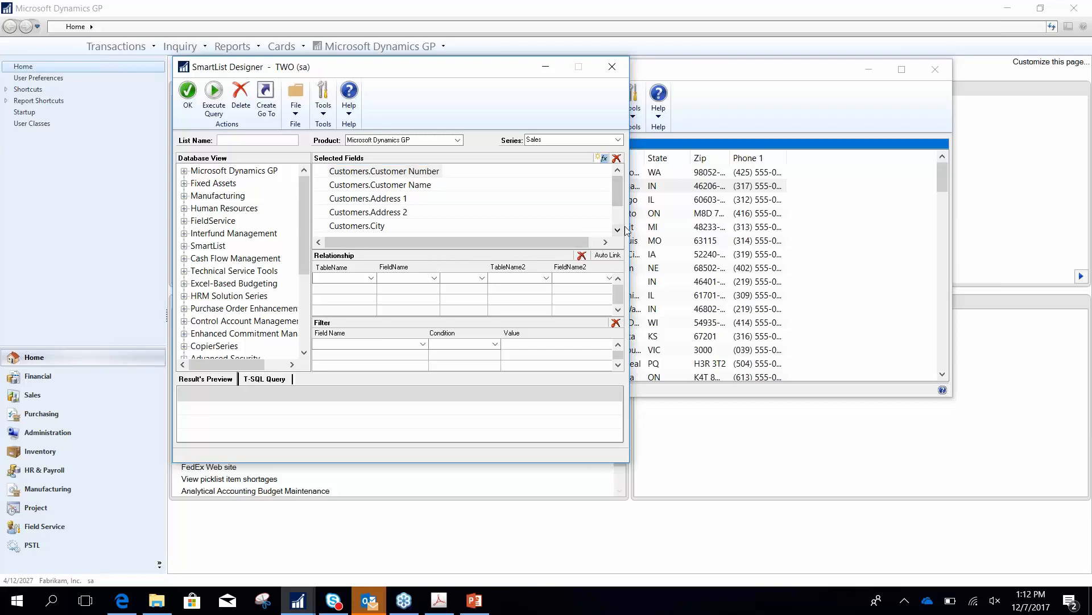
left_click(618, 231)
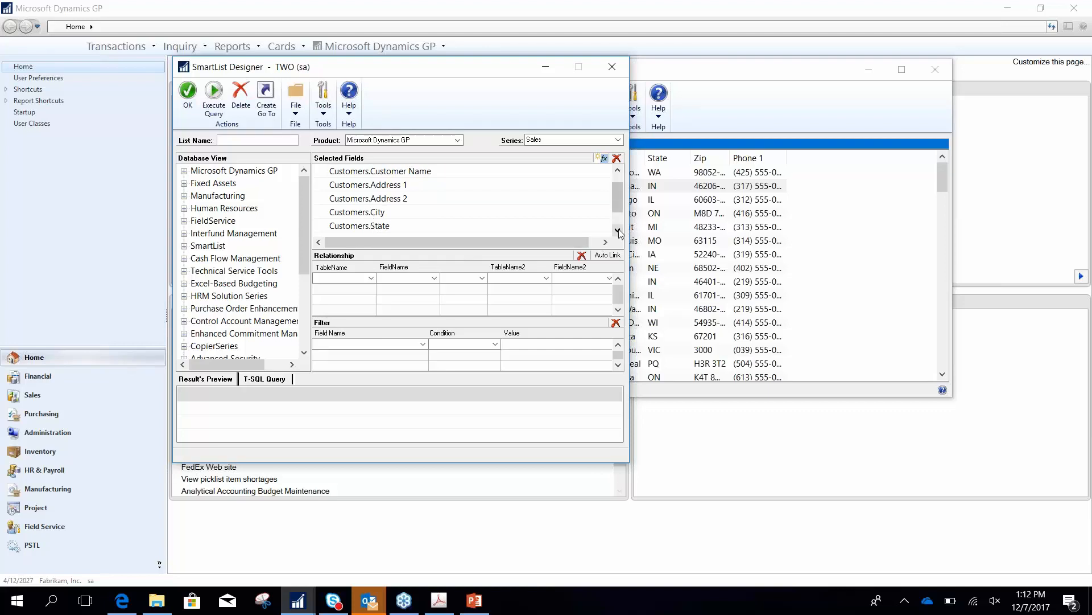
left_click(618, 230)
left_click(618, 230)
left_click_drag(617, 219, 617, 191)
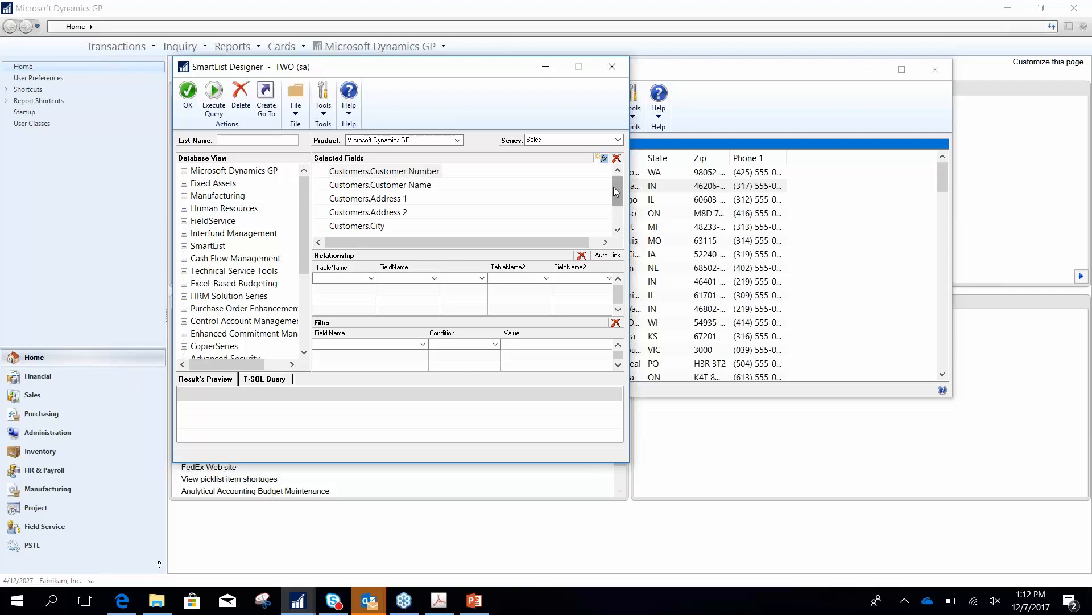
left_click(413, 186)
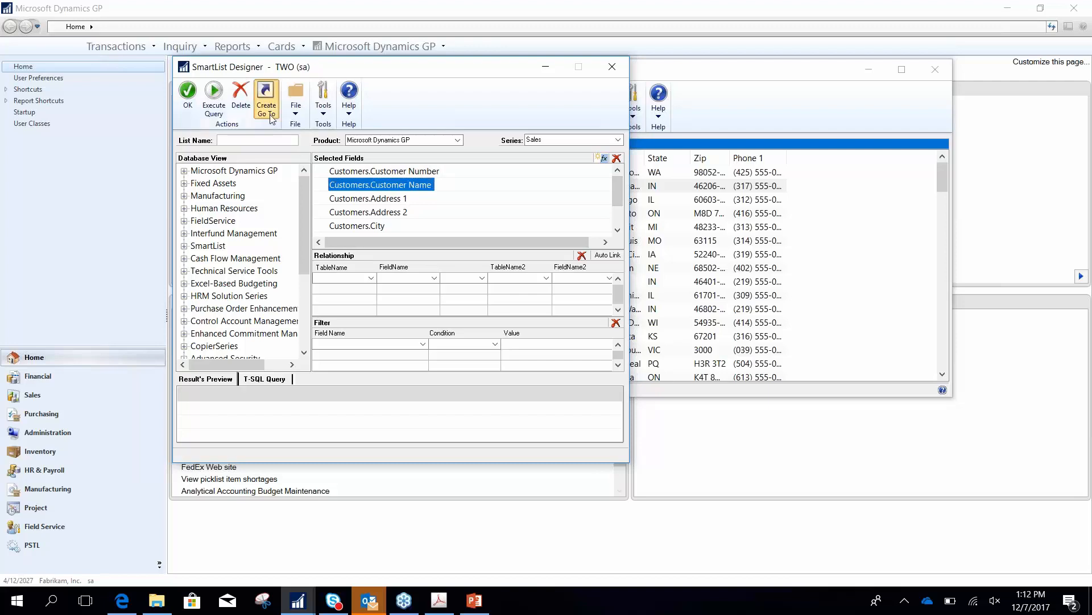
left_click(271, 116)
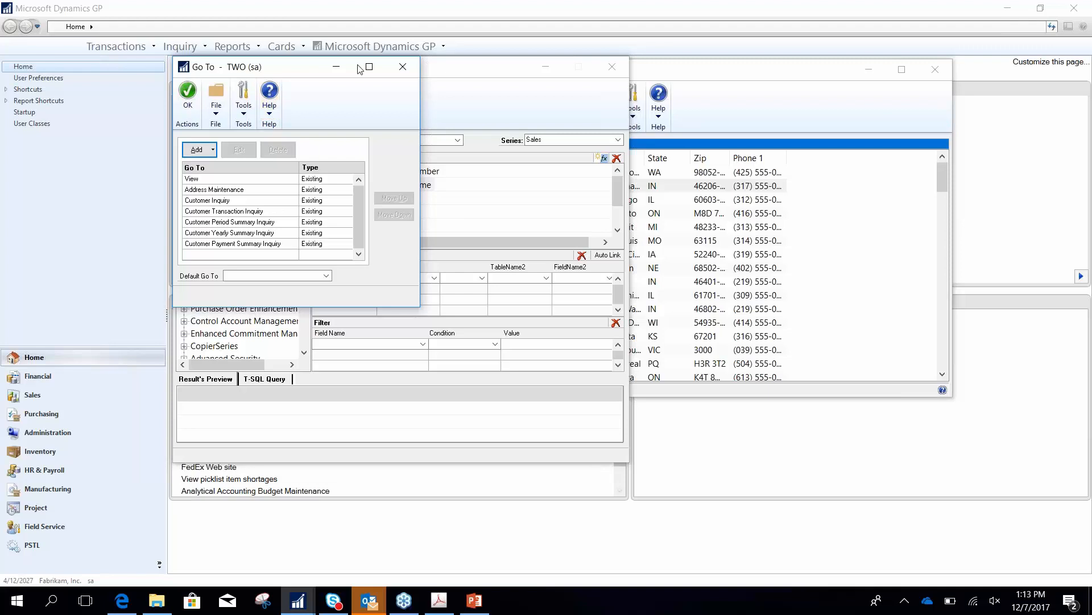
left_click(404, 66)
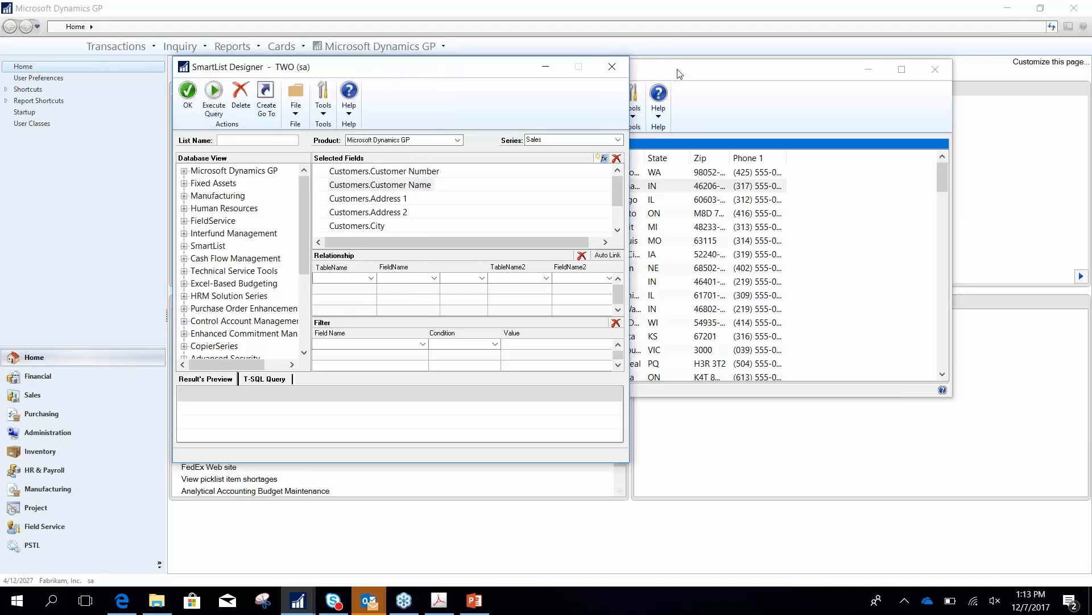
Inspect the Adam Park Resort customer record from the Customers SmartList, close it and return to SmartList Designer
left_click(693, 77)
left_click_drag(693, 78, 803, 85)
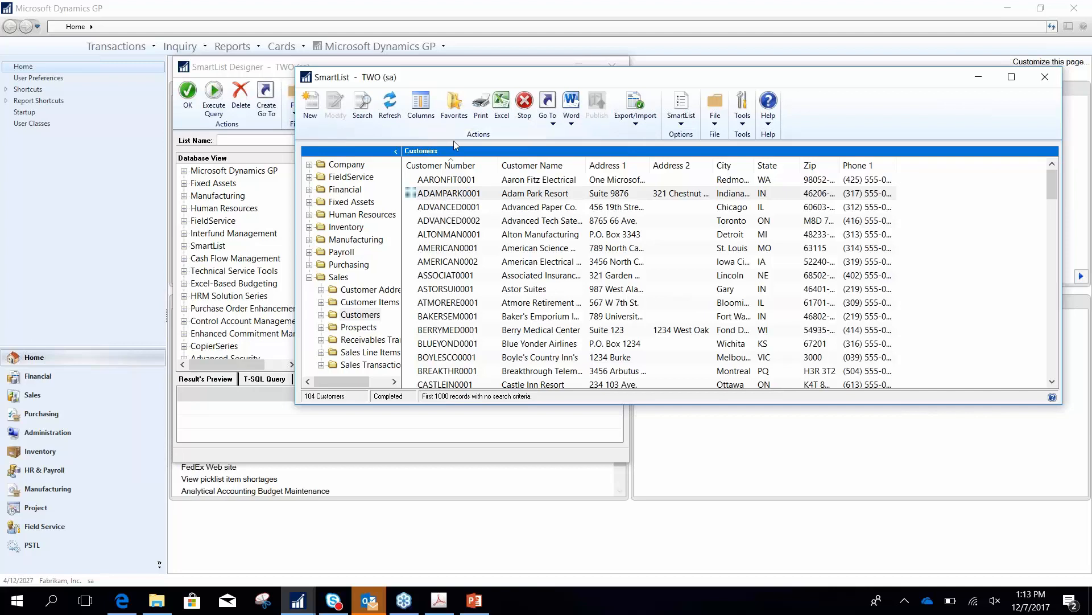
double_click(449, 193)
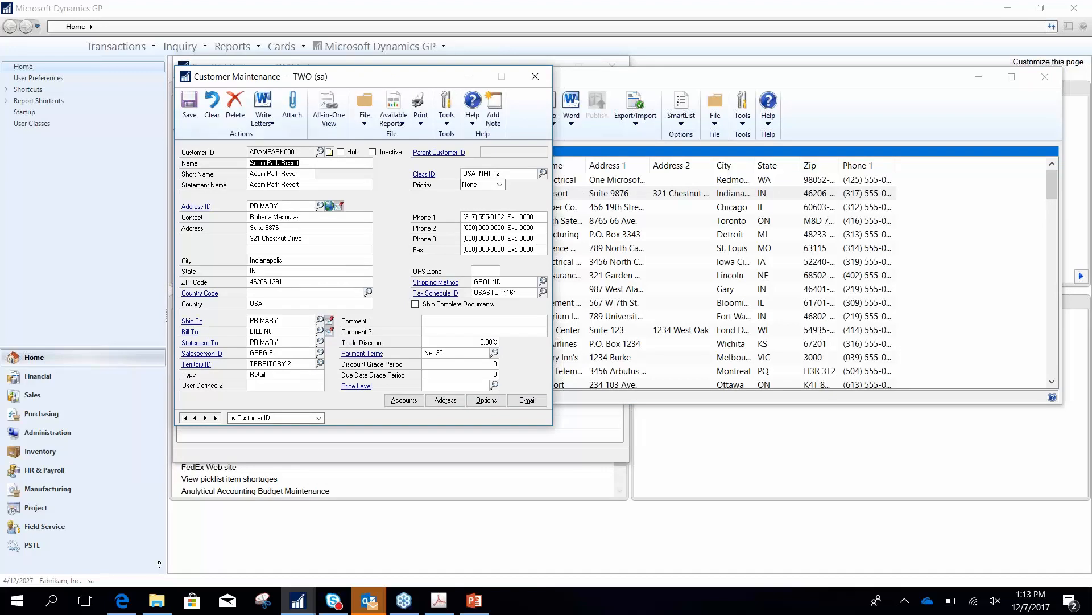
left_click(535, 76)
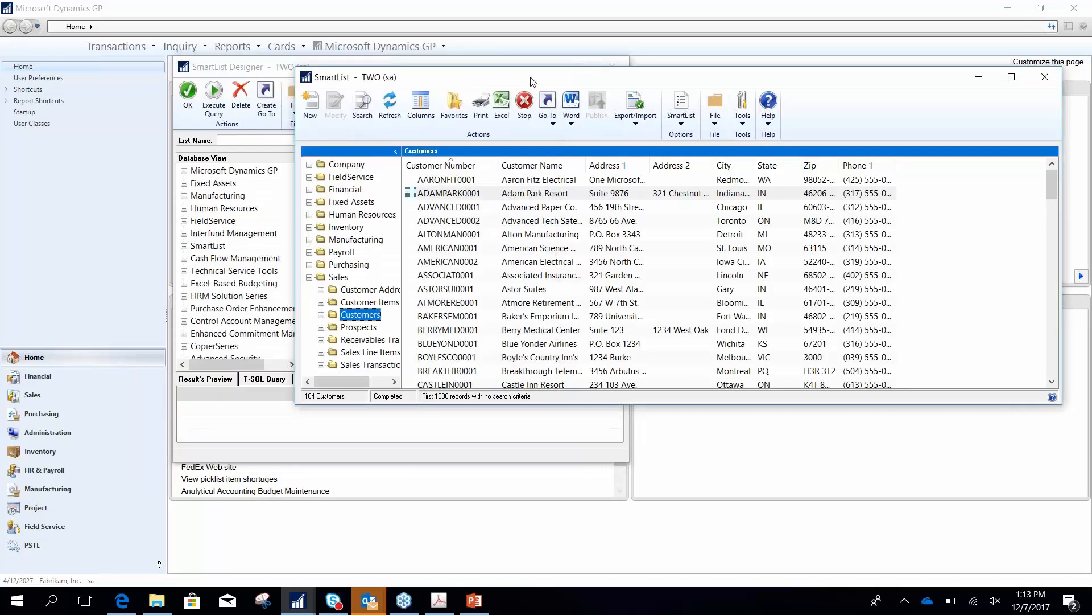
left_click(278, 67)
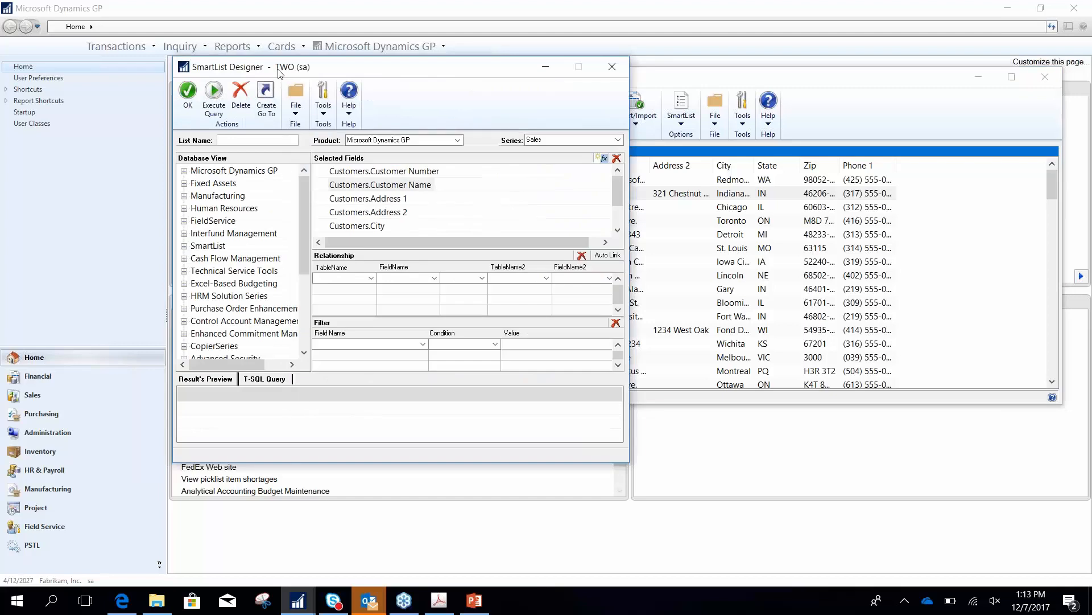
Remove all Customers fields, from Customer Number through Phone 1, from the selected fields
left_click(402, 173)
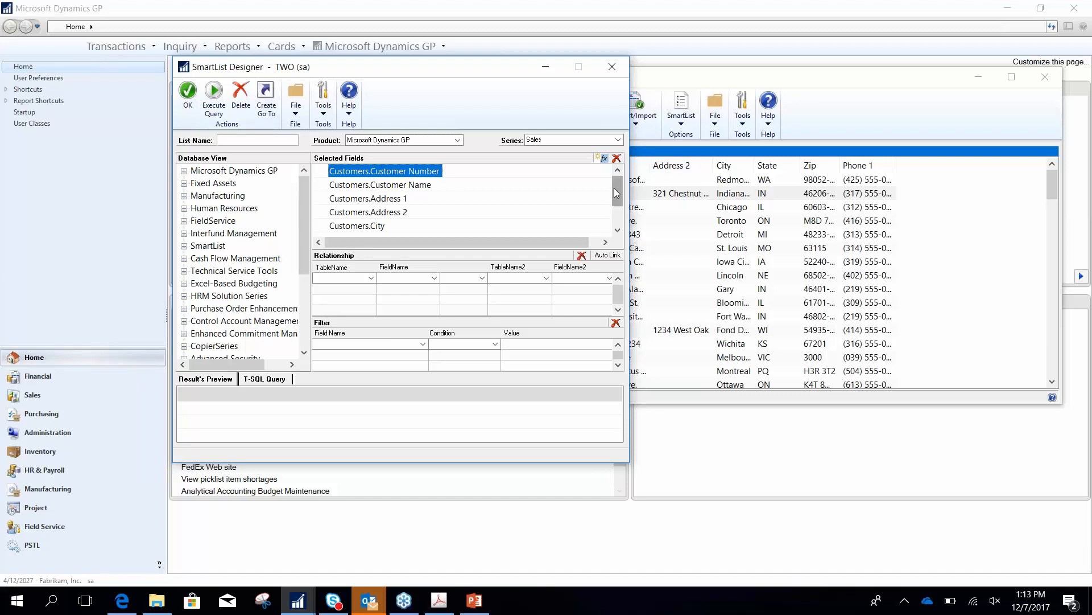
scroll(615, 194, "down", 1)
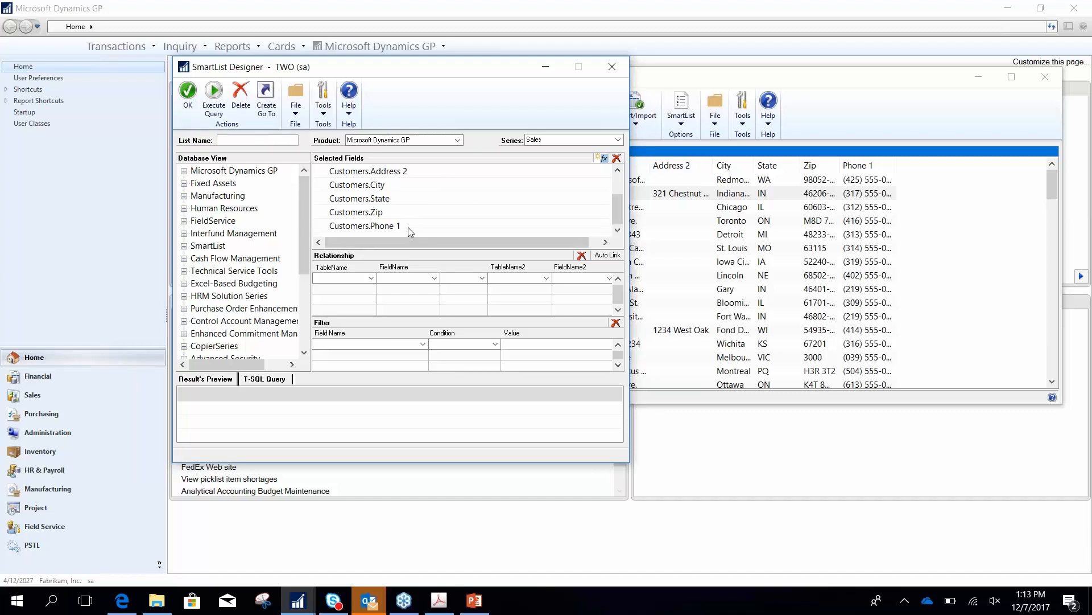
key("shift")
key("shift")
key("shift")
key("shift")
key("shift")
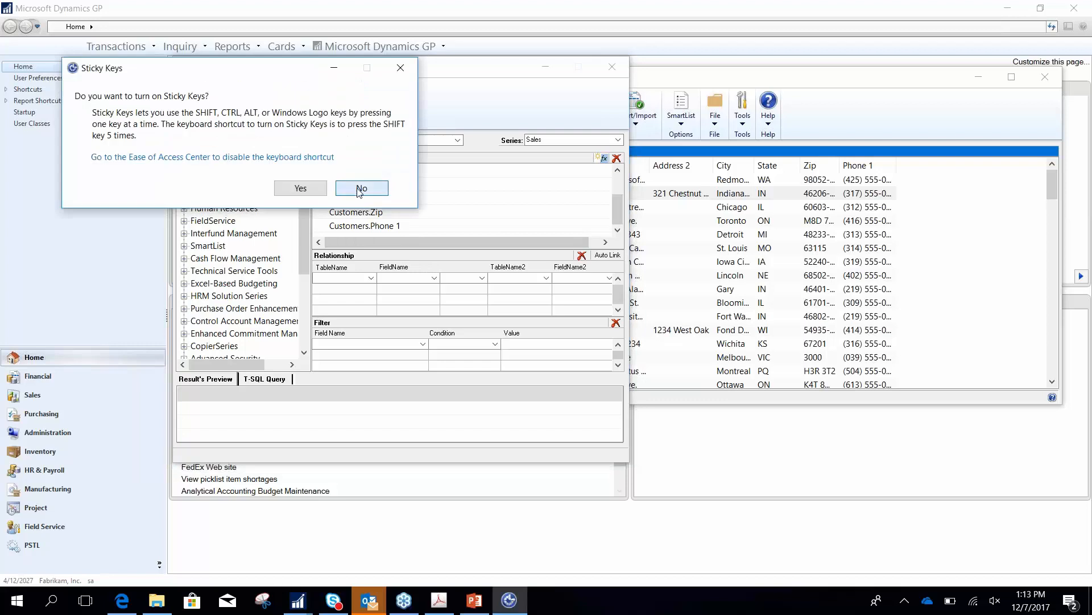
left_click(359, 188)
left_click(375, 227)
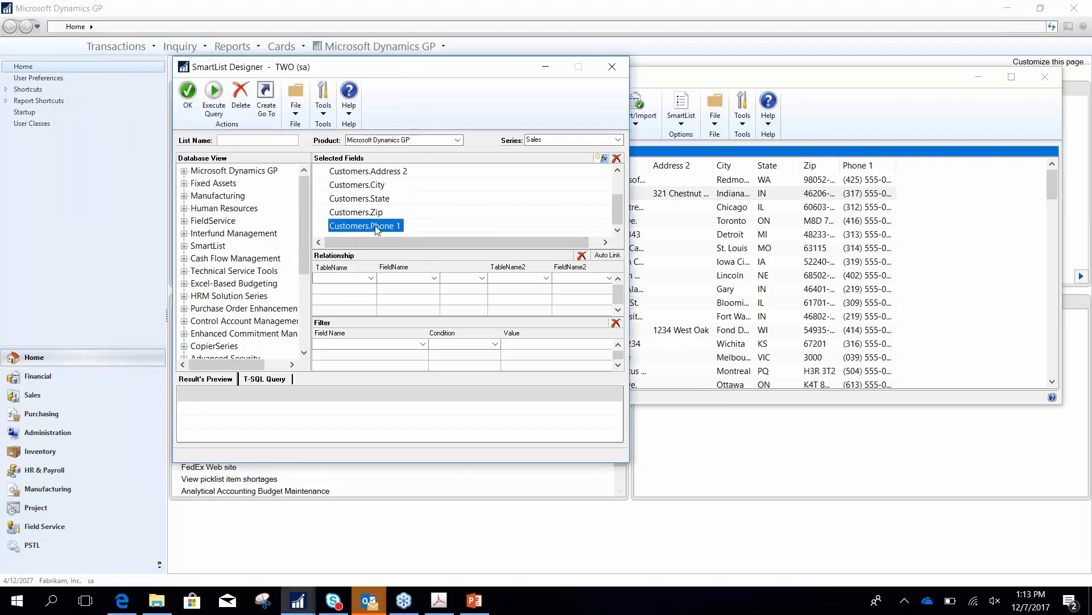
scroll(615, 206, "up", 1)
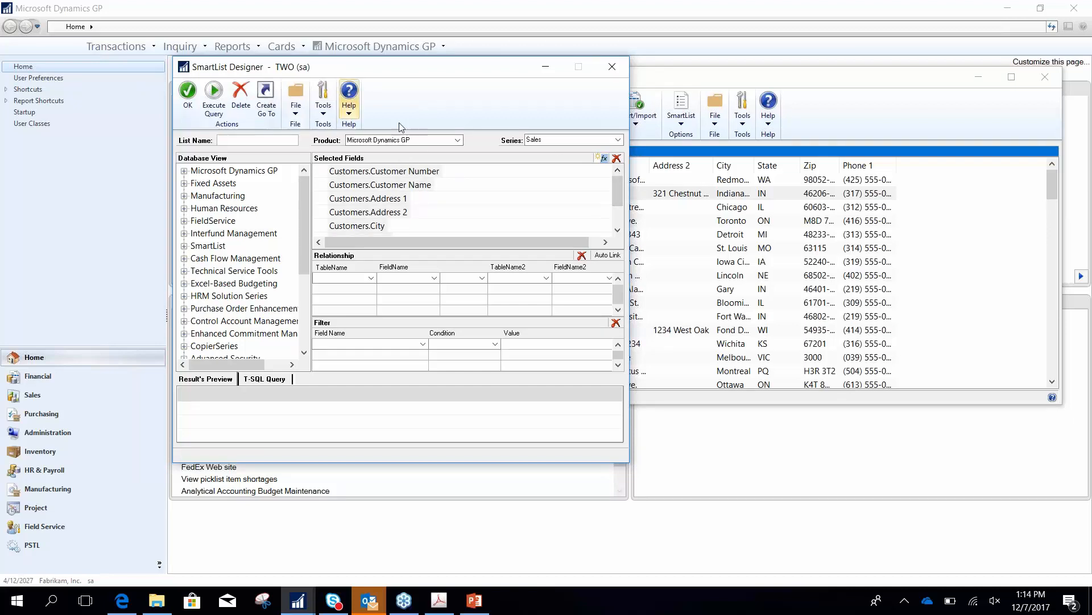
left_click(617, 158)
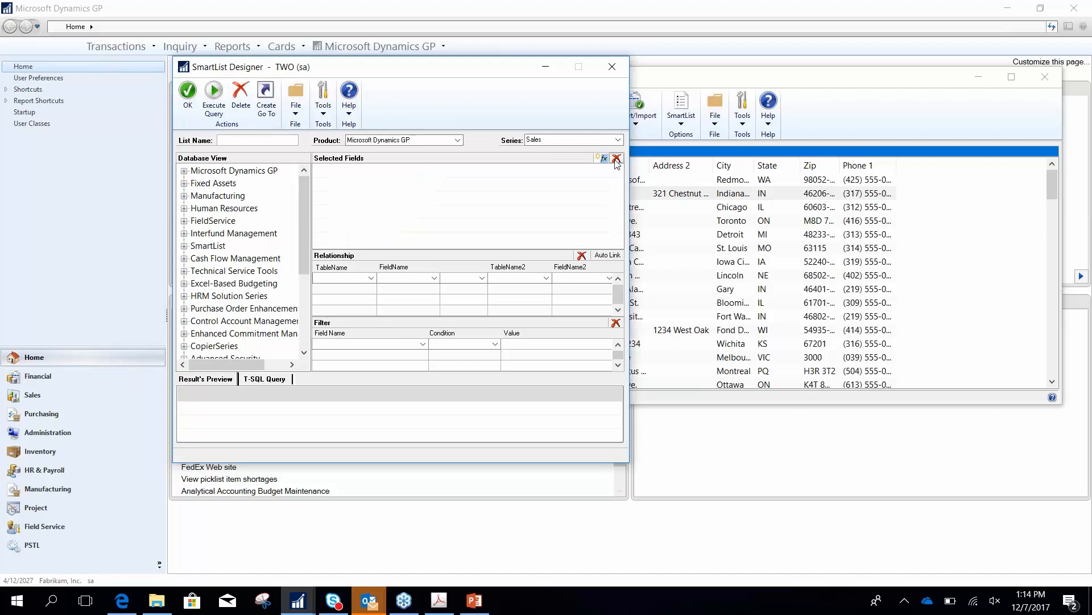
Expand the Microsoft Dynamics GP Sales tables in the database view down to the fields of RM Cash Receipts Work File
left_click(200, 172)
left_click(184, 171)
left_click(195, 184)
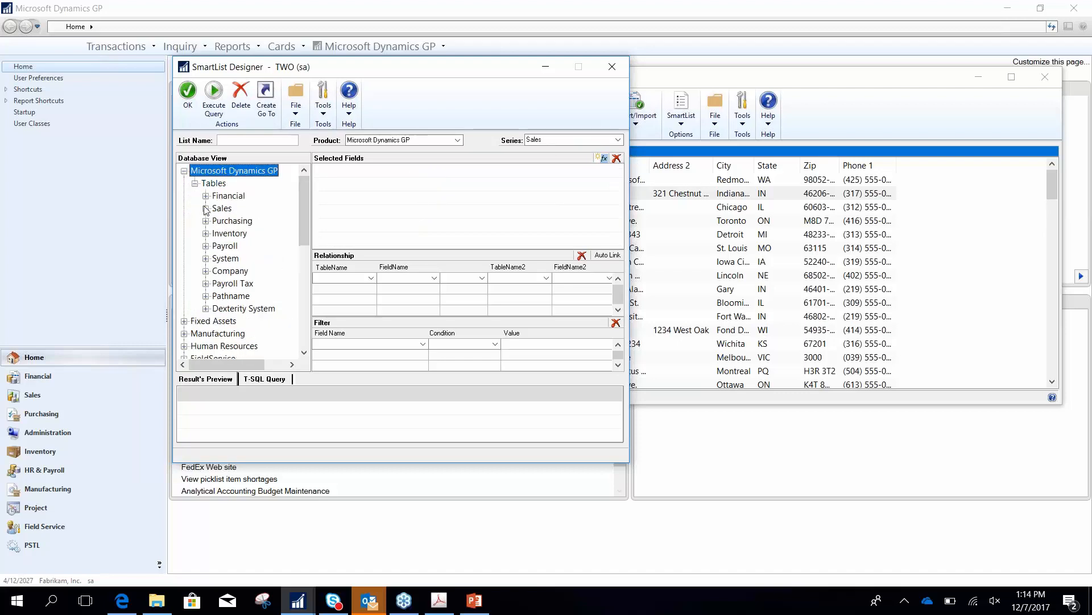
left_click(208, 211)
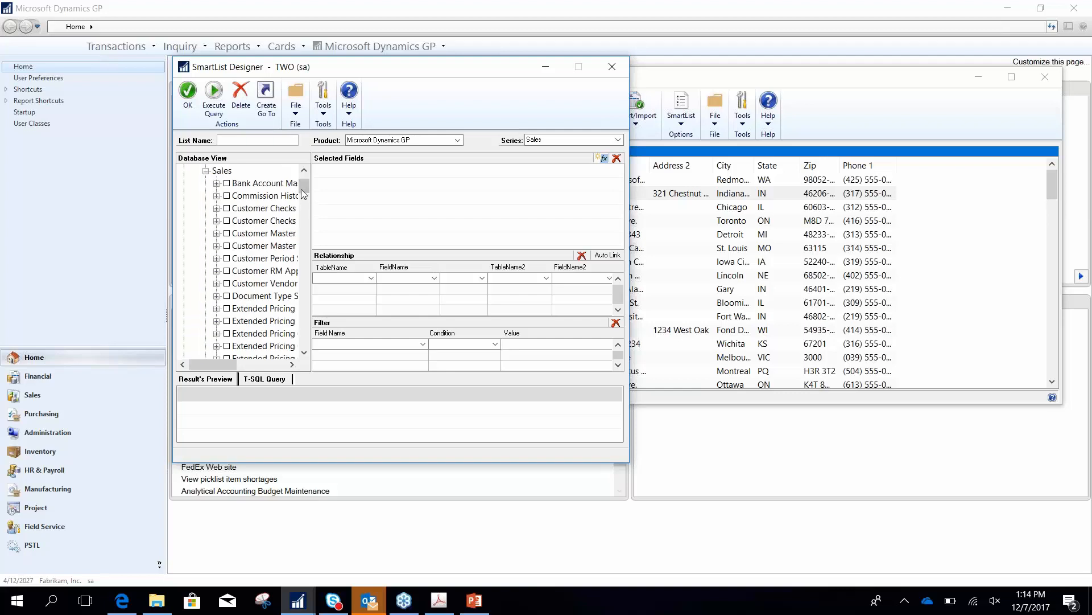
left_click_drag(303, 185, 302, 241)
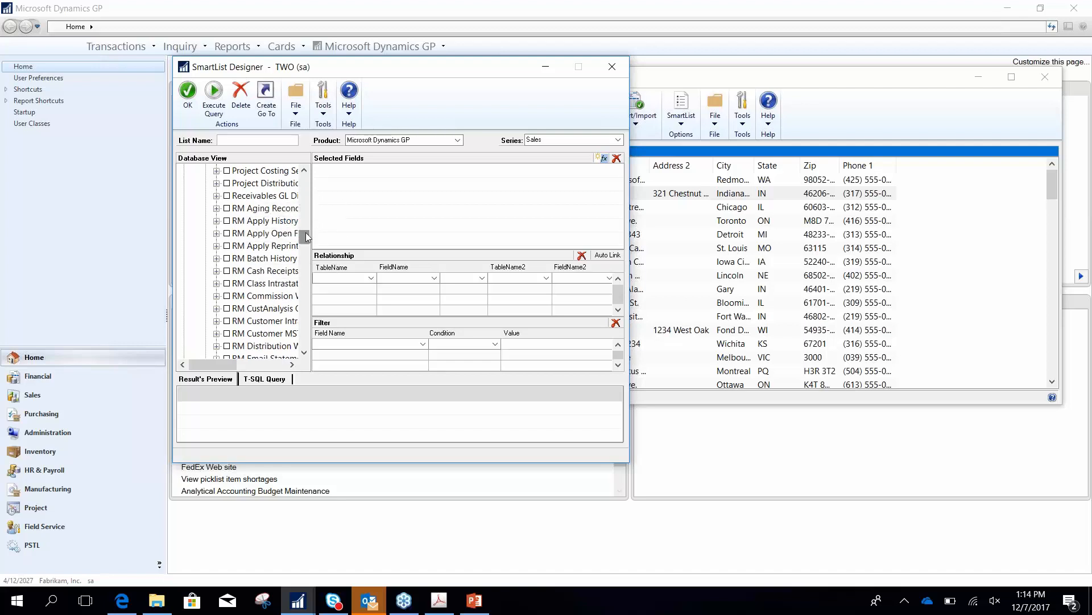
left_click_drag(307, 233, 305, 242)
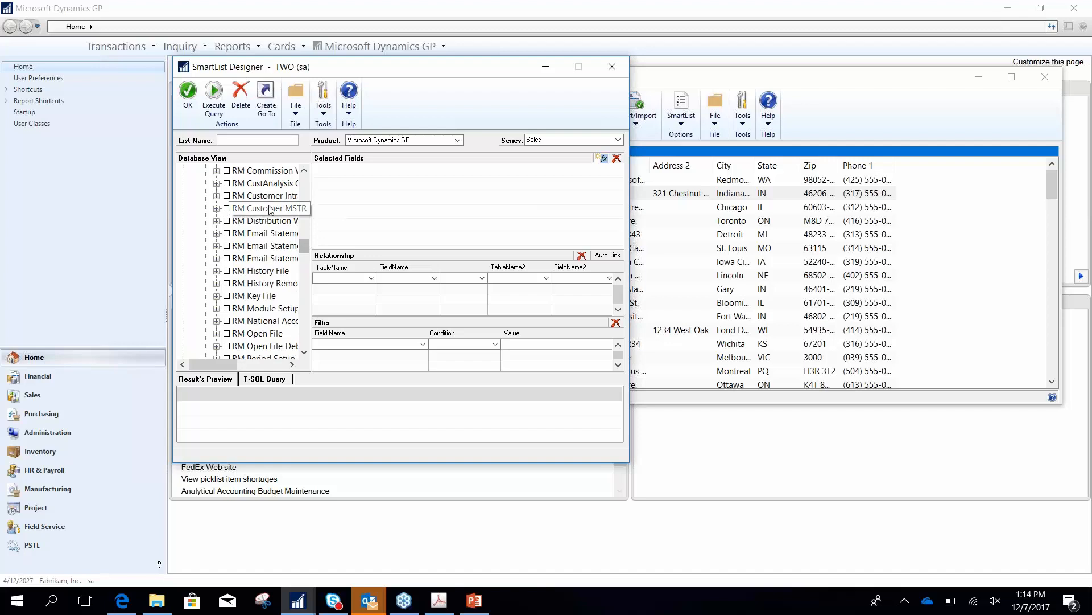
mouse_move(303, 240)
left_mouse_down()
mouse_move(305, 265)
mouse_move(314, 221)
mouse_move(313, 232)
left_mouse_up()
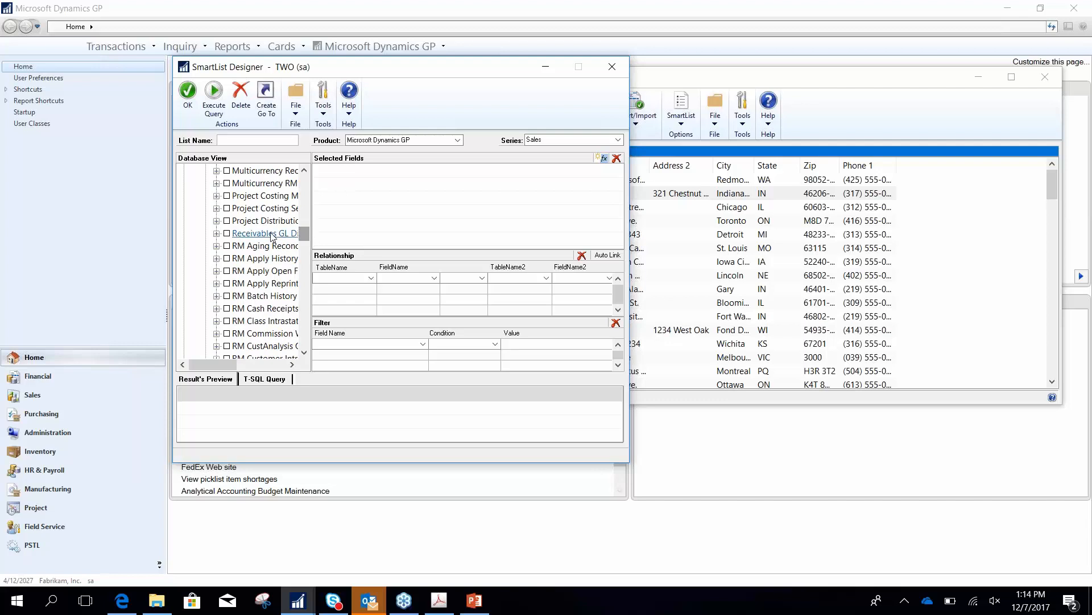
left_click(216, 308)
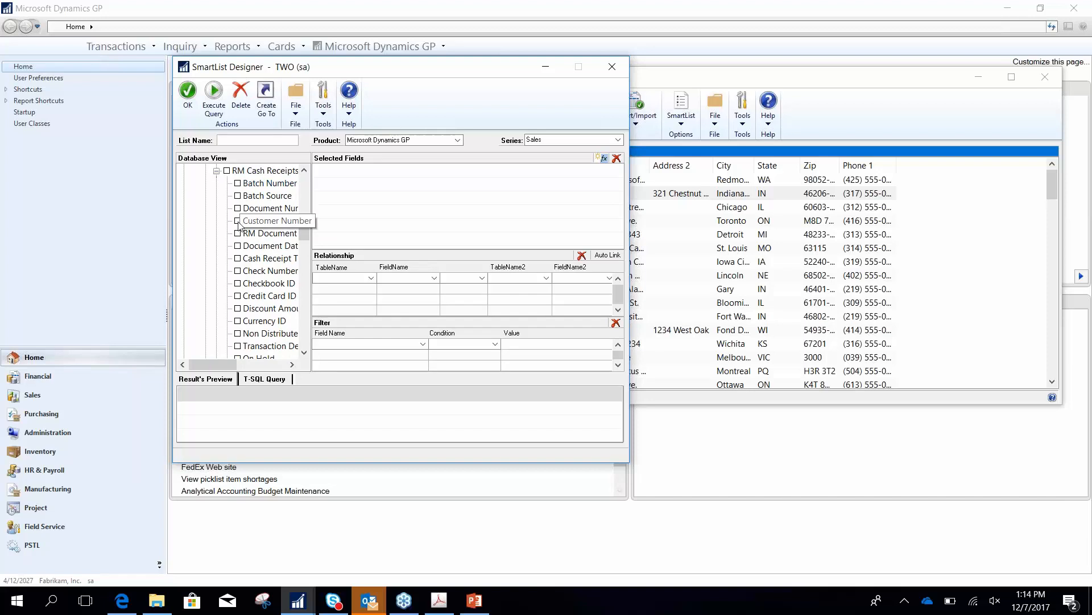
Include the Customer Number, Batch Number, Batch Source, Document Number, RM Document Type-All and Document Date fields from RM Cash Receipts Work File
left_click(238, 221)
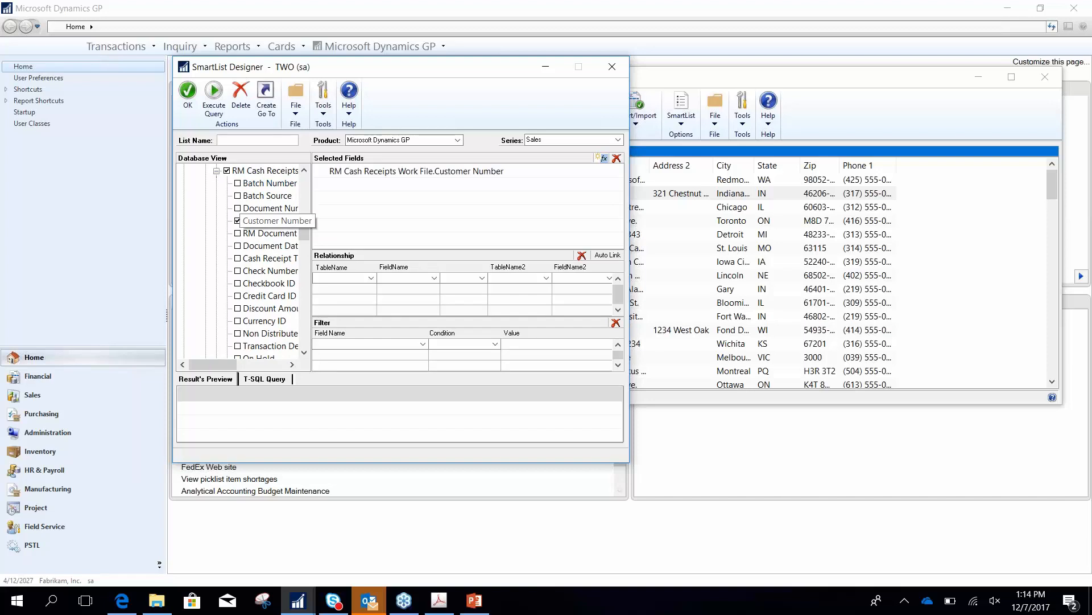
left_click(238, 184)
left_click(237, 196)
left_click(237, 208)
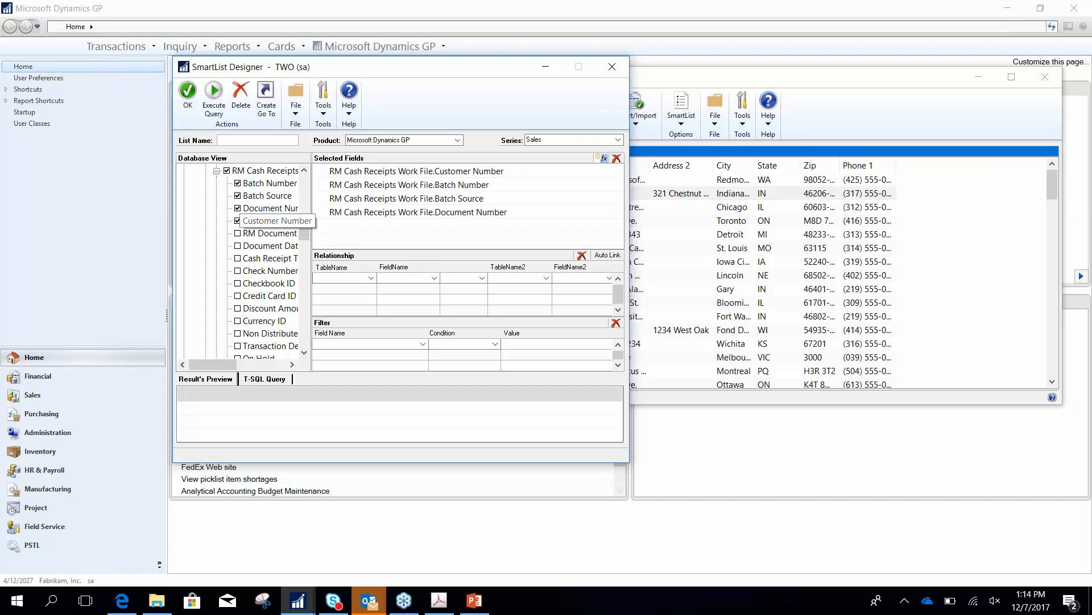
left_click(238, 233)
left_click(238, 246)
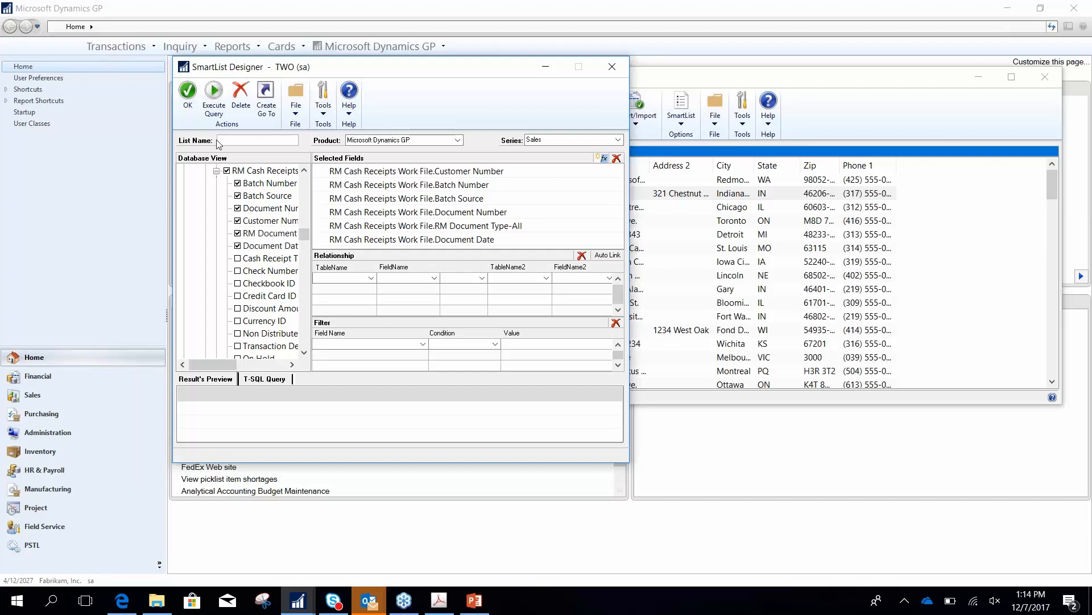
Name the new list Cash Receipts and save it
left_click(233, 141)
type("Cash Receipts")
left_click(188, 92)
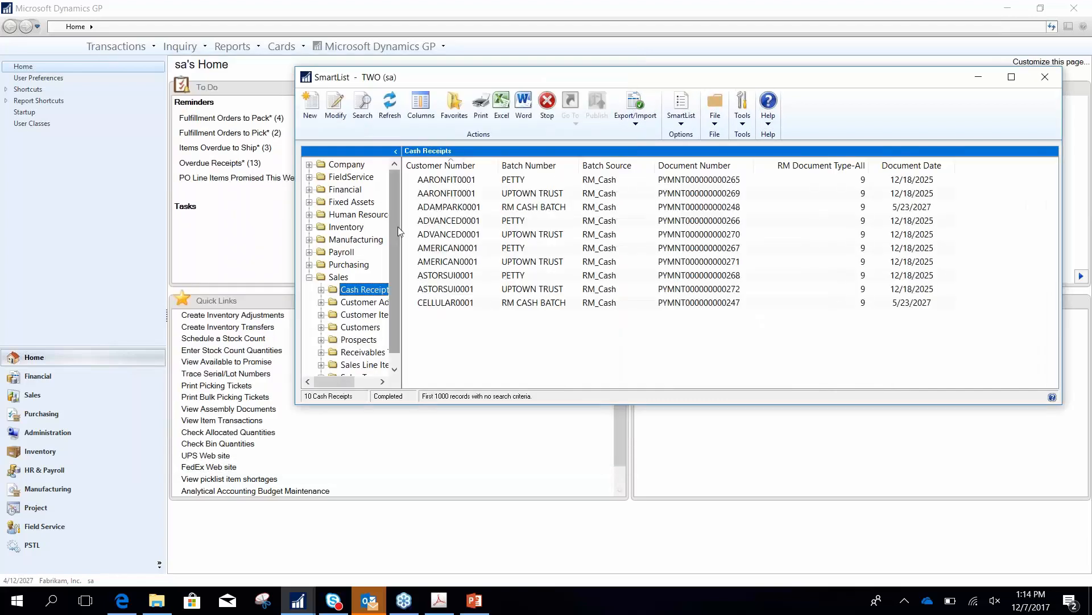
Follow the Go To from the Adam Park Resort cash receipt to its customer record, then close the record
left_click(421, 207)
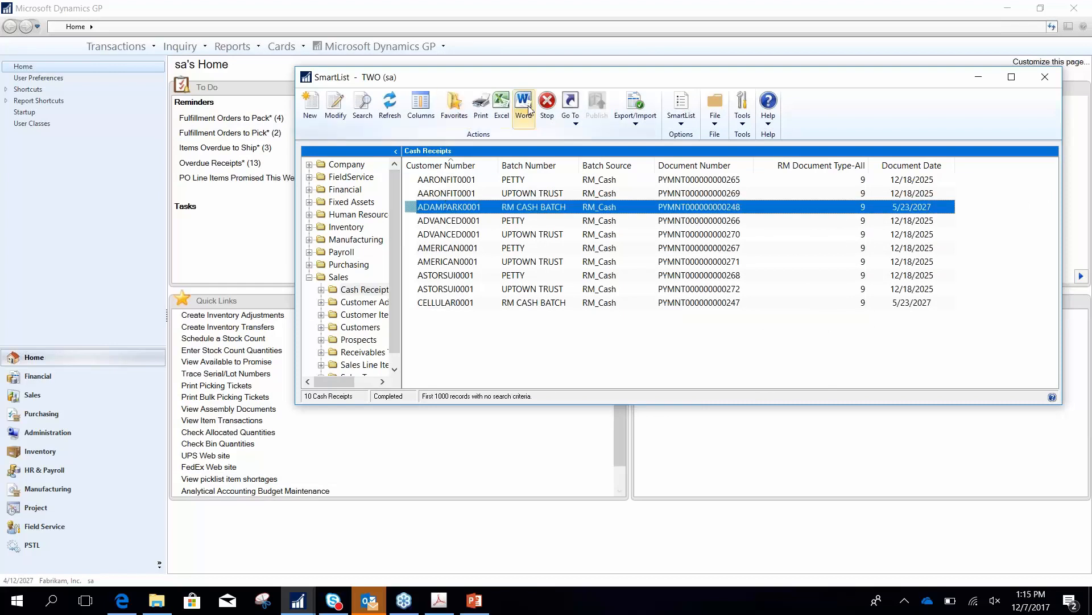
left_click(571, 111)
left_click(589, 136)
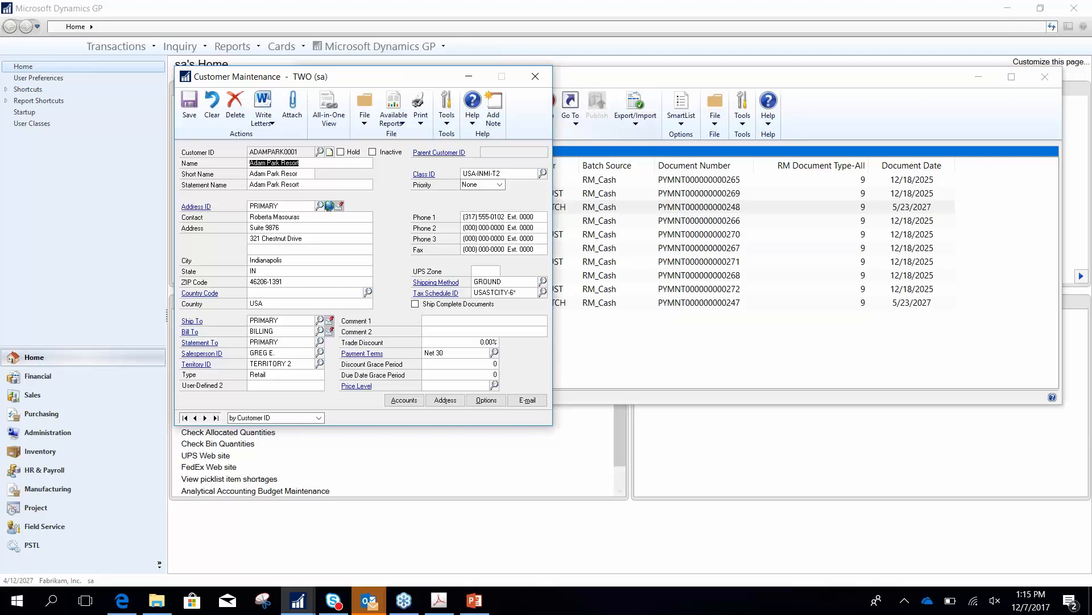
left_click(535, 77)
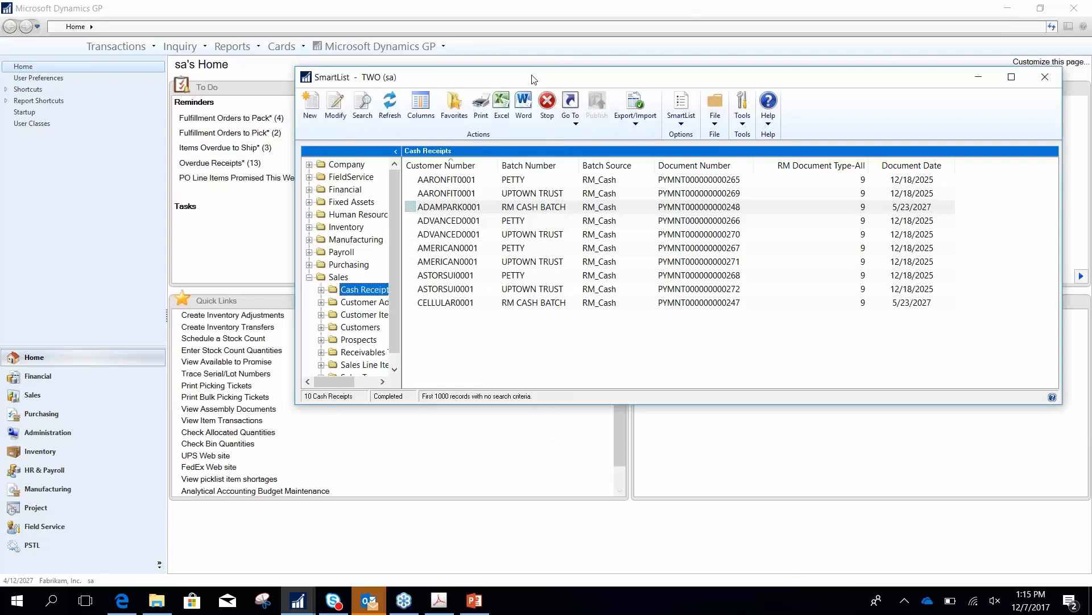
left_click_drag(534, 79, 437, 68)
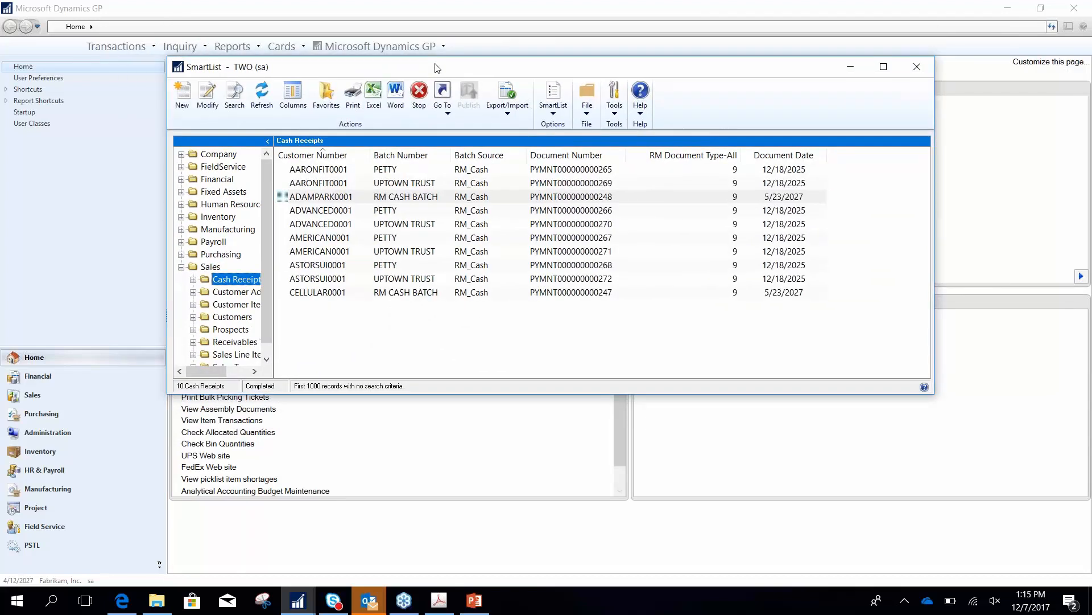
Switch to PowerPoint and start the slide show from the current "Creating Go To's" slide
left_click(476, 605)
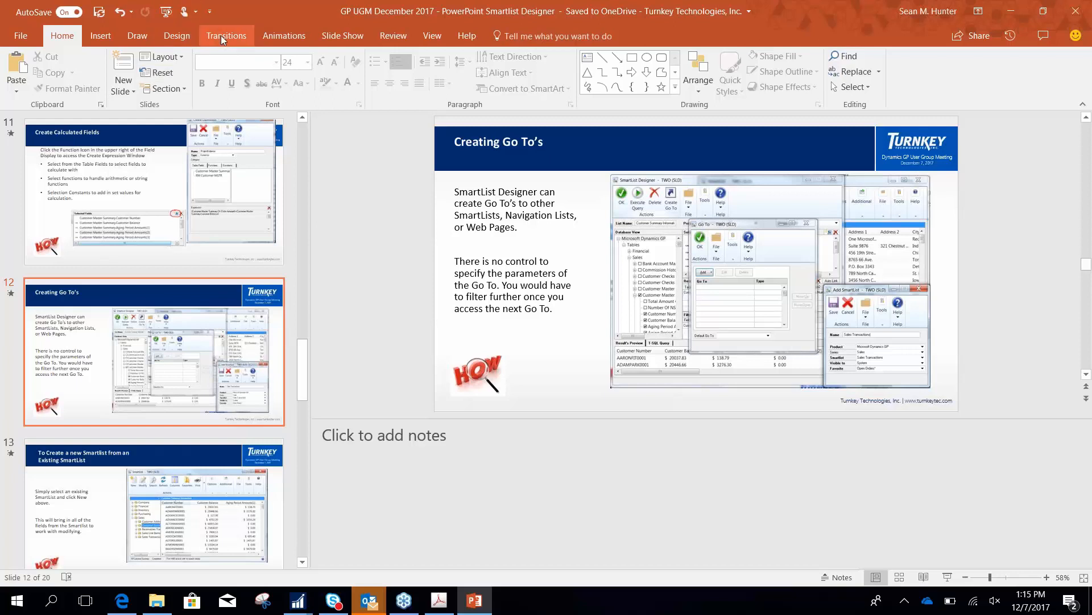
left_click(326, 38)
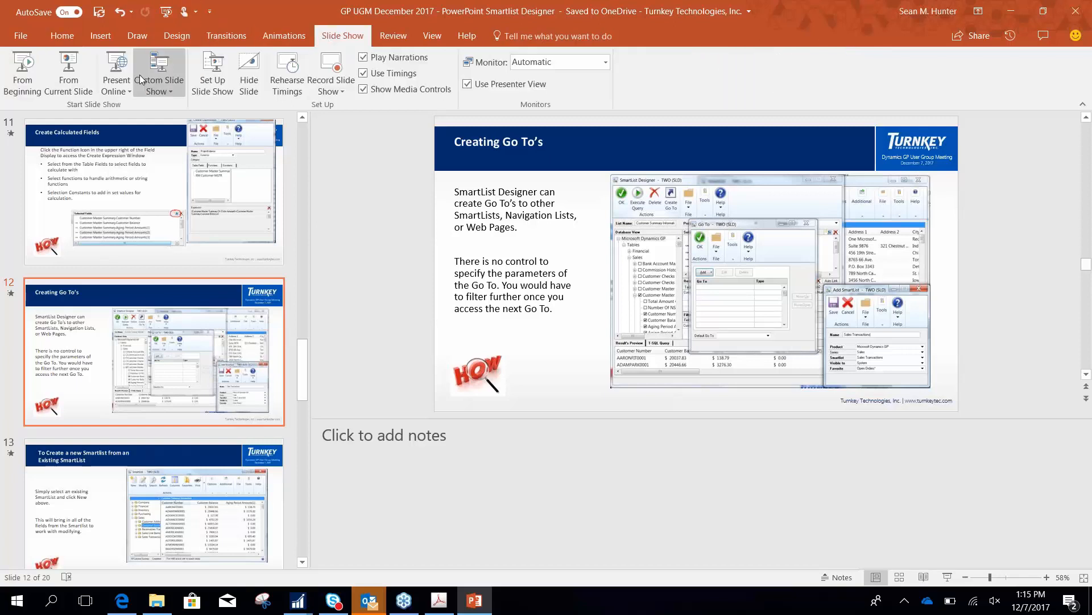
left_click(67, 72)
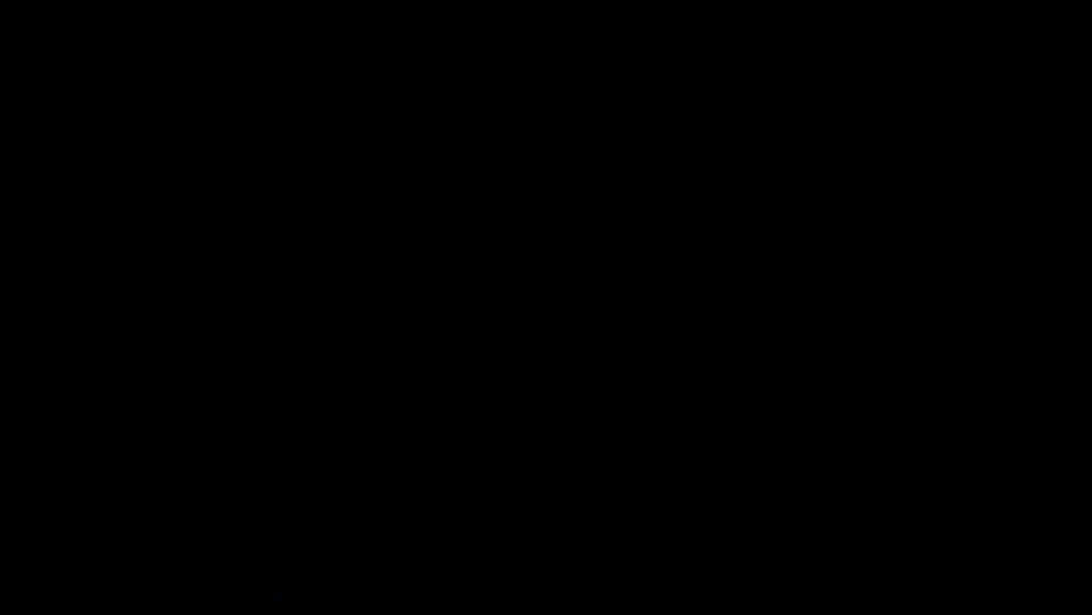